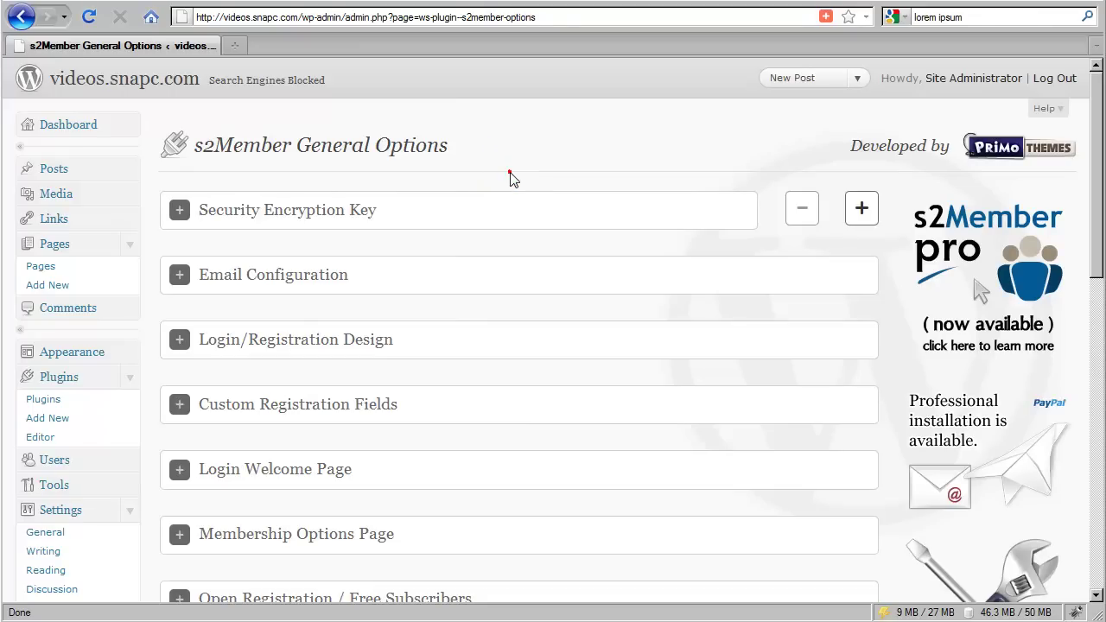
Step: Expand the Specific Post/Page Access Restrictions section and review the post/page IDs being sold on the site
click(510, 172)
scroll(519, 205, down, 6)
scroll(520, 202, down, 4)
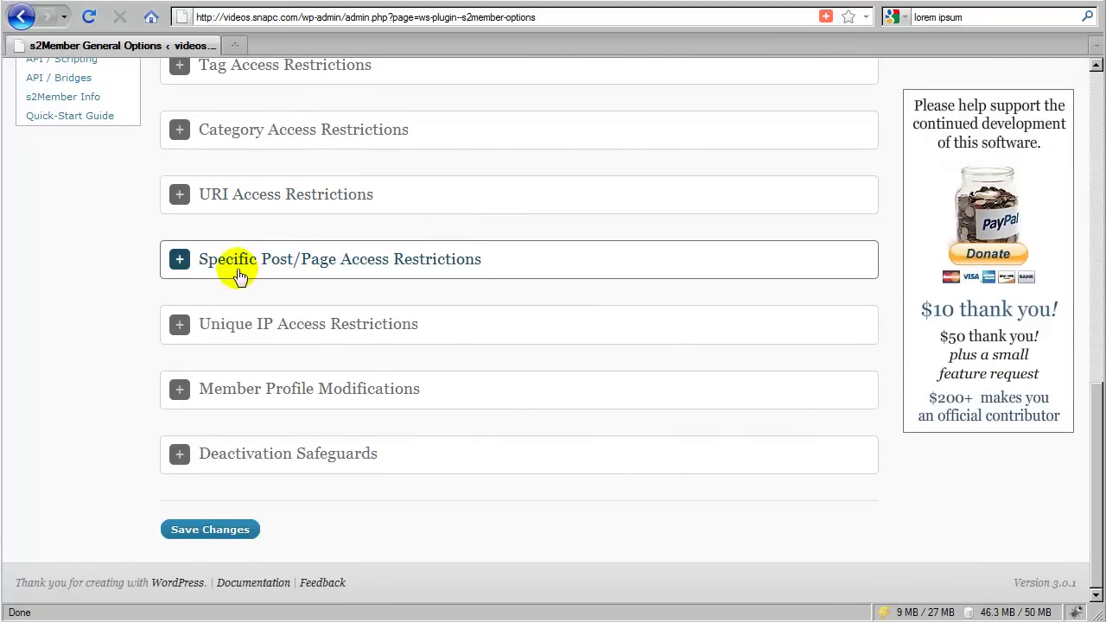
click(375, 271)
scroll(390, 288, down, 6)
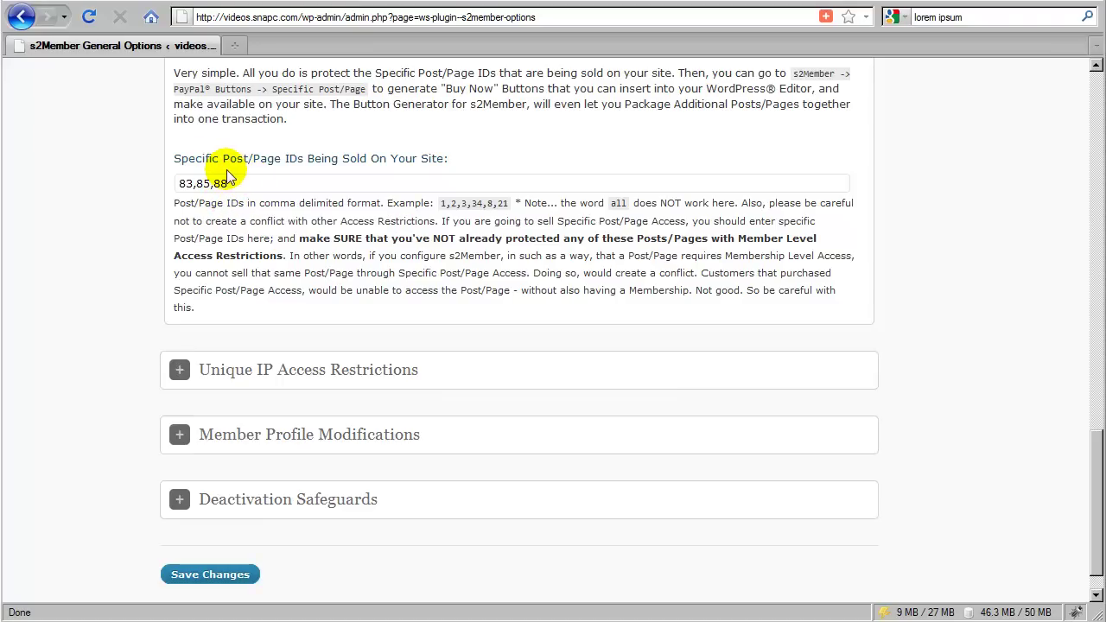
mouse_move(227, 184)
mouse_down()
mouse_move(185, 181)
mouse_move(217, 181)
mouse_up()
click(185, 184)
click(205, 183)
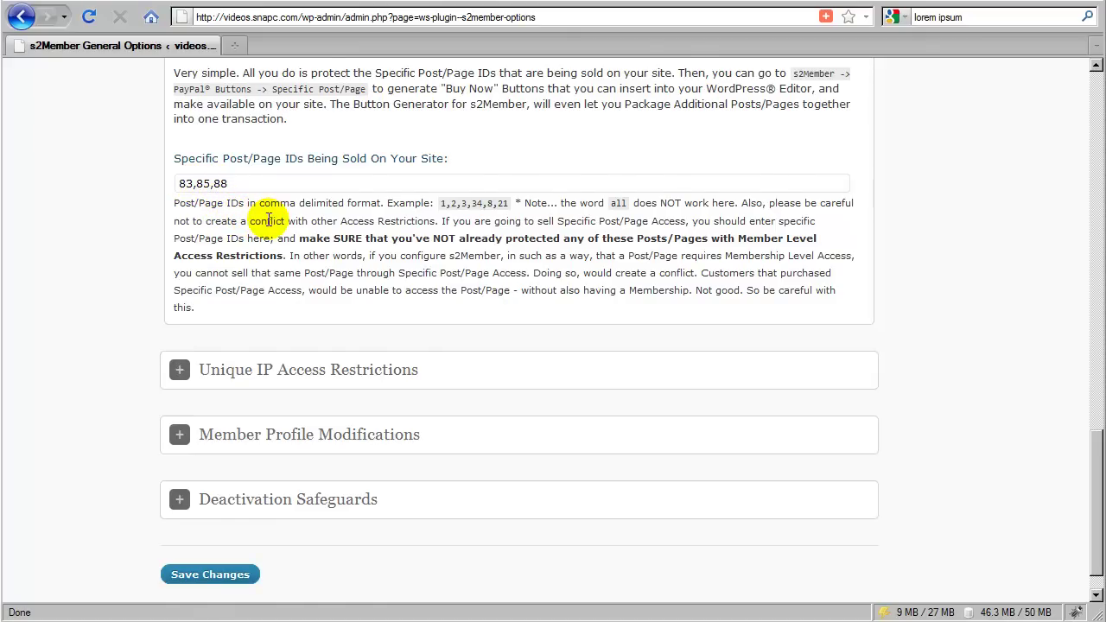
Step: Open s2Member's PayPal Buttons page and expand the PayPal Specific Post/Page (Buy Now) Buttons section
scroll(266, 218, up, 6)
scroll(266, 218, down, 1)
scroll(291, 217, up, 9)
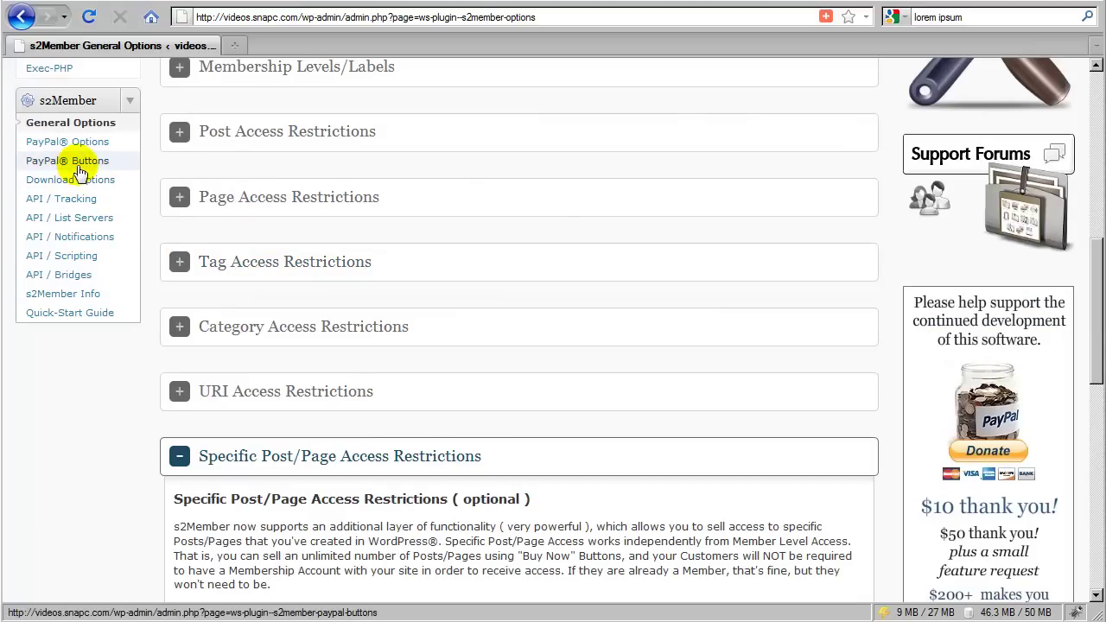
click(98, 172)
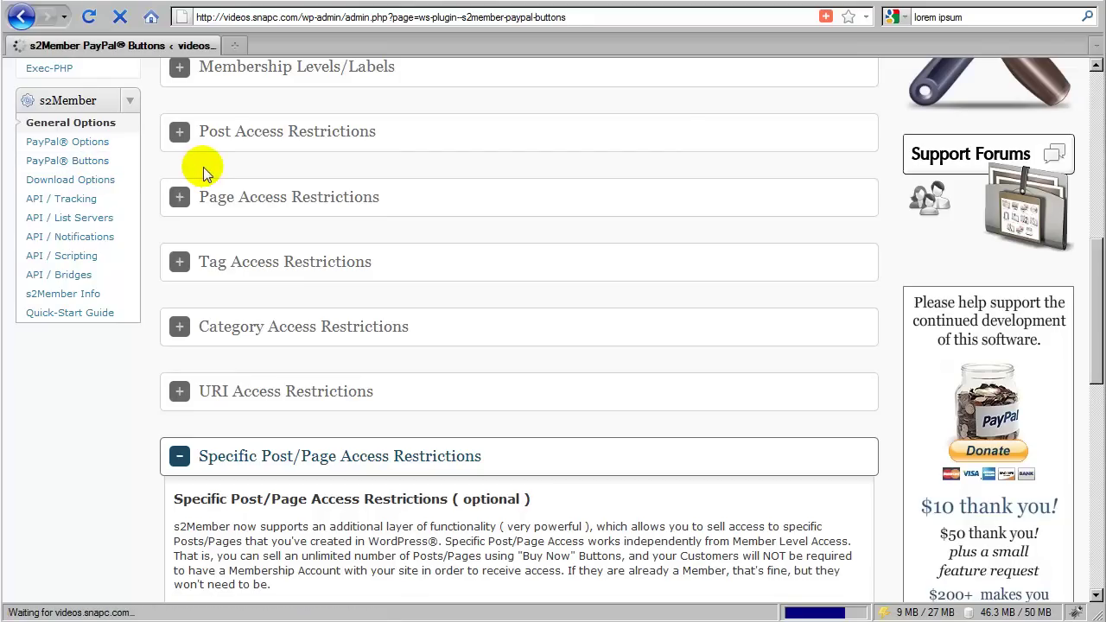
scroll(415, 231, down, 8)
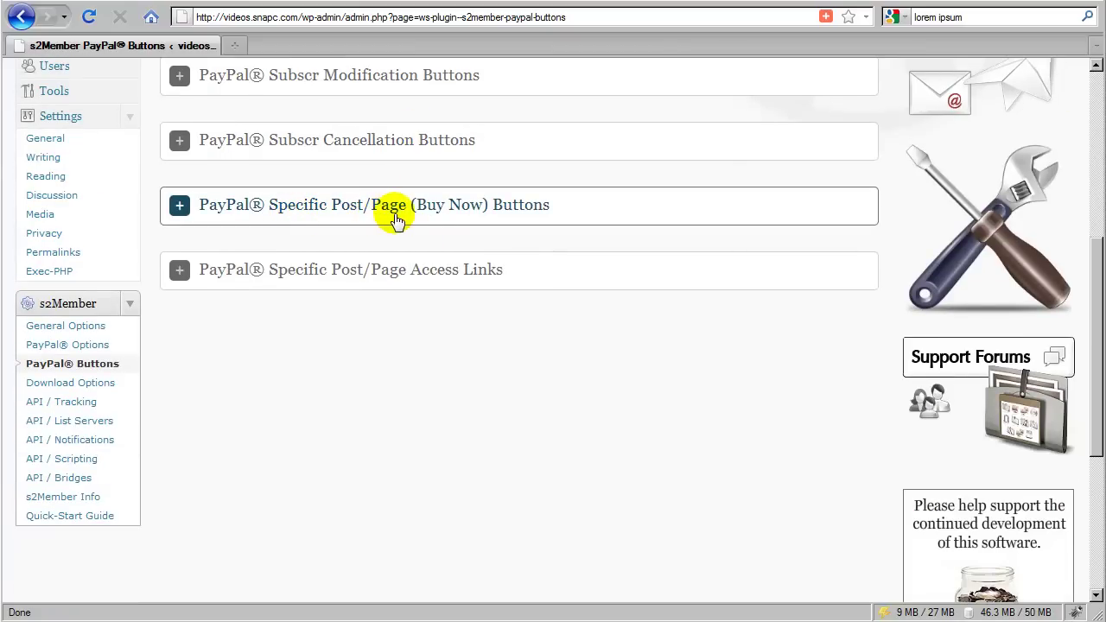
click(494, 216)
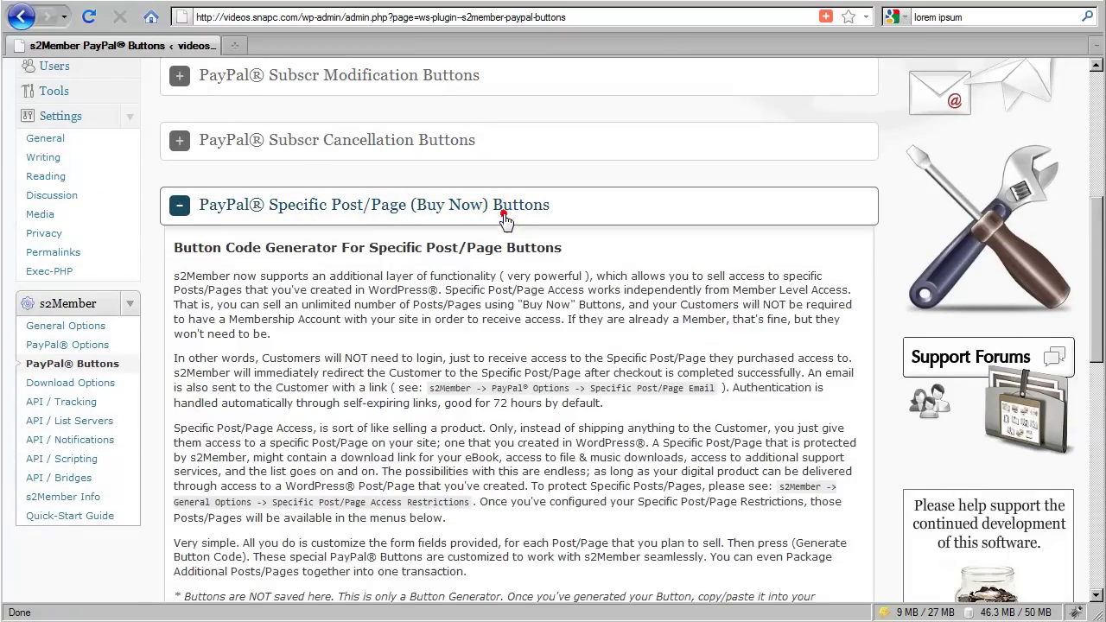
Step: Choose Specific Post #1 as the leading post and package Specific Post #3 and Specific Post #2 with it
scroll(499, 248, down, 4)
scroll(498, 247, down, 6)
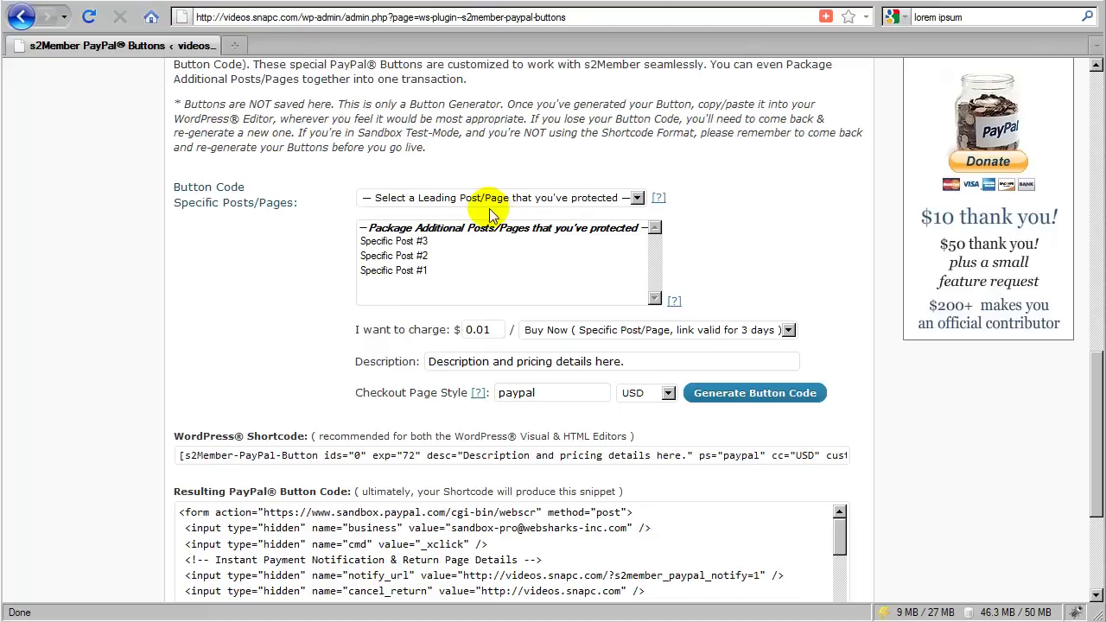
click(447, 200)
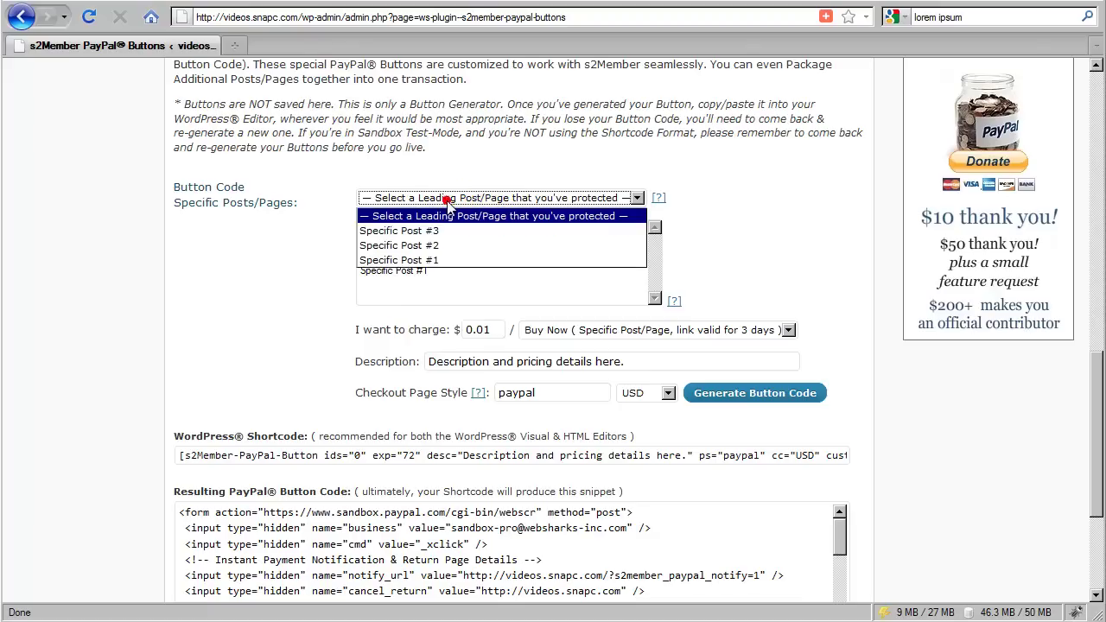
click(406, 260)
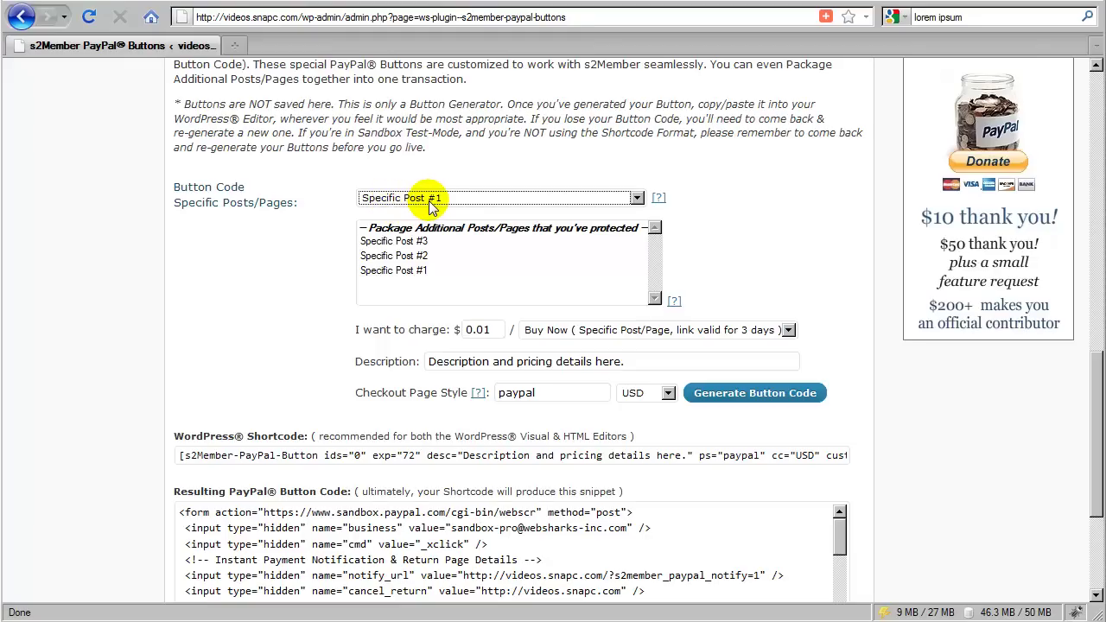
click(393, 241)
ctrl+click(415, 257)
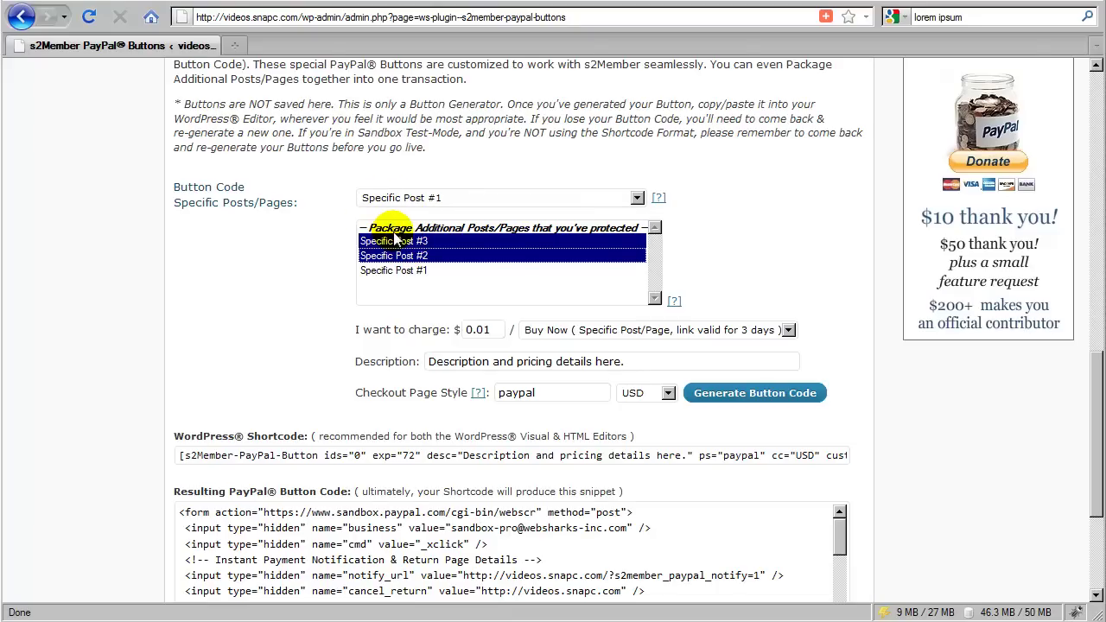
click(343, 244)
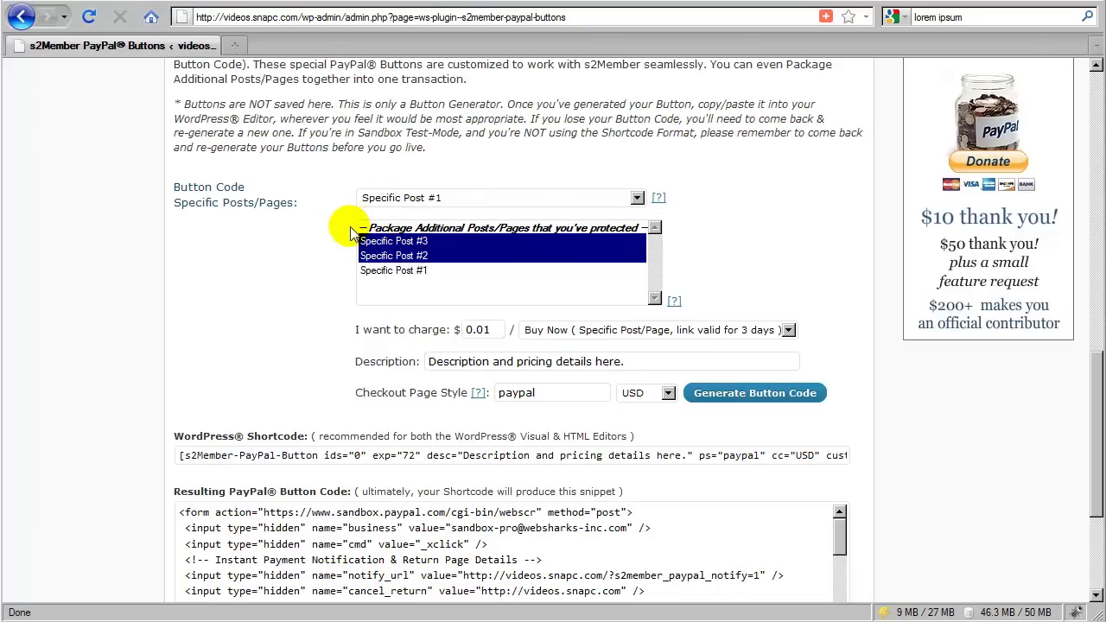
Step: Set the button's charge to $89.00 with a Buy Now link valid for 5 years
double_click(488, 329)
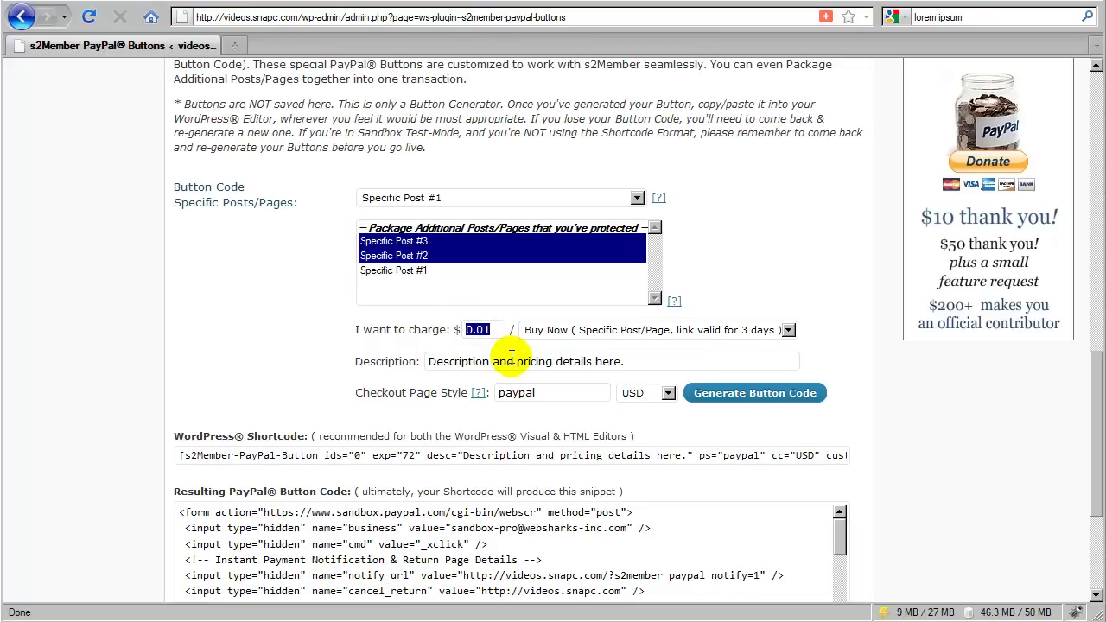
text(89)
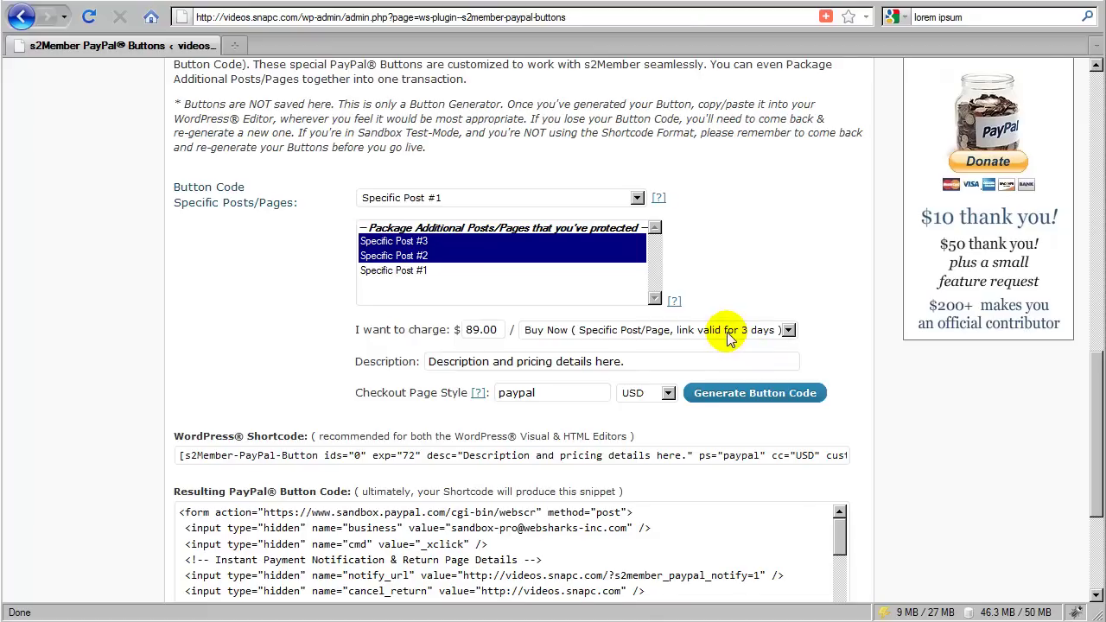
click(728, 332)
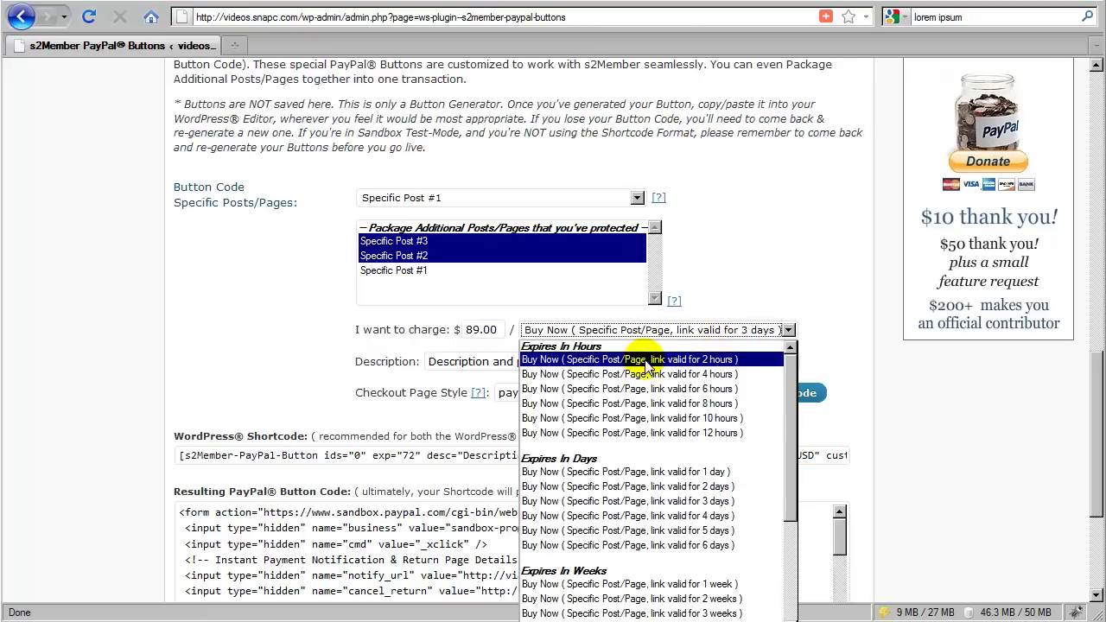
scroll(648, 390, down, 4)
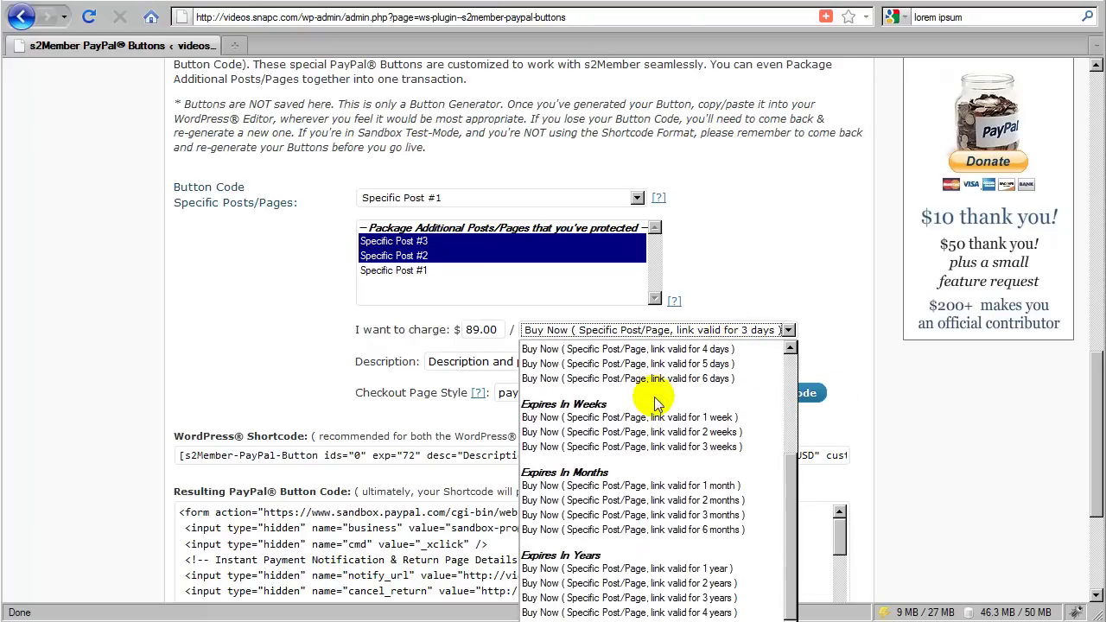
click(656, 613)
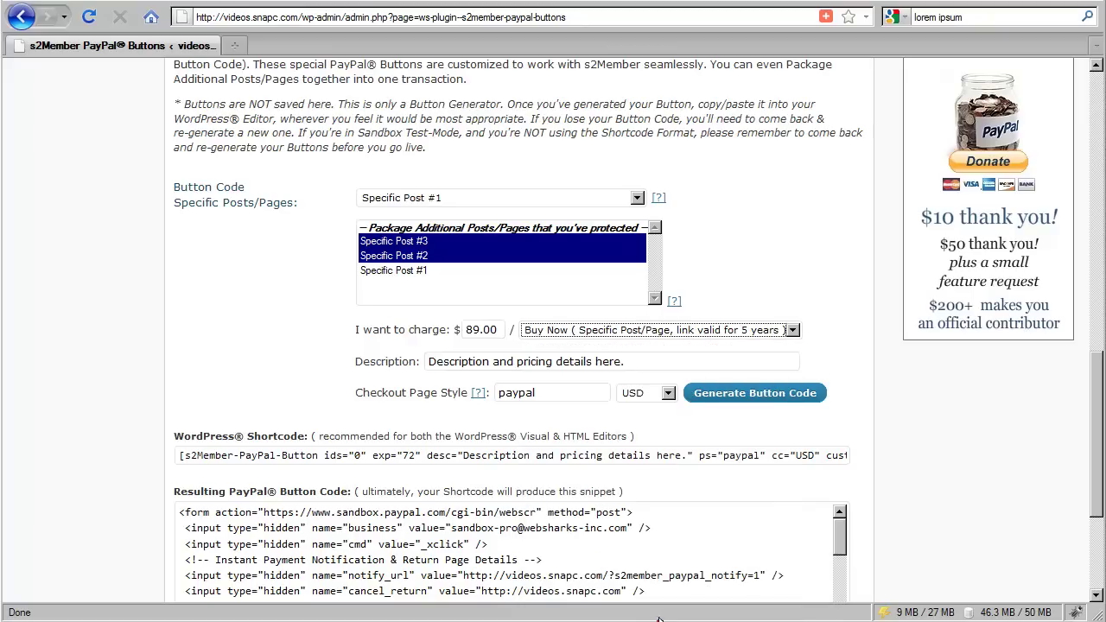
click(688, 347)
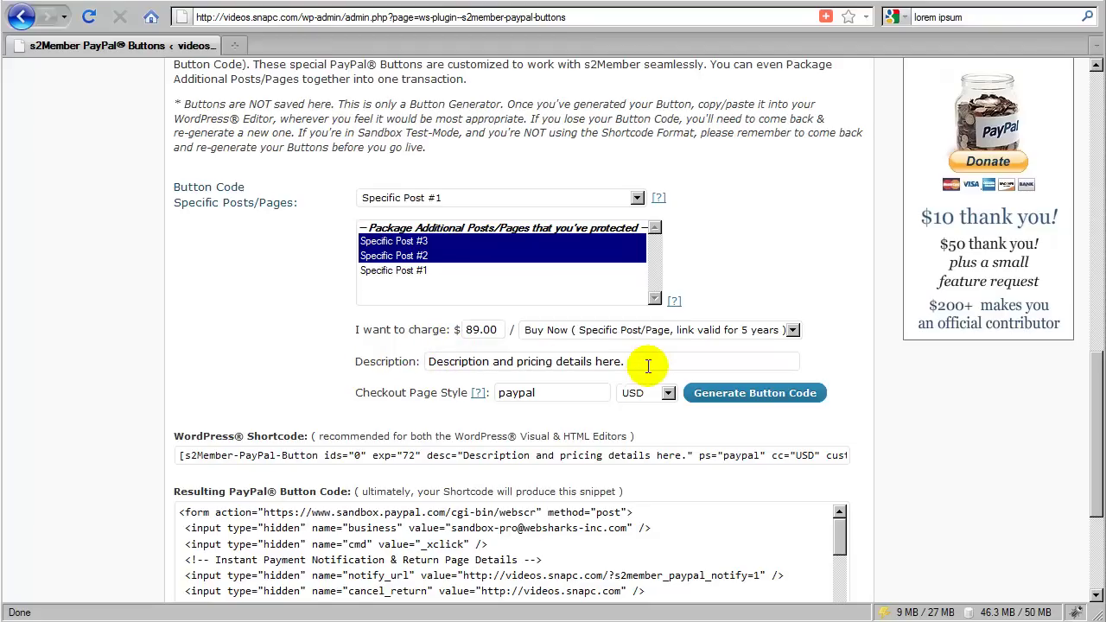
drag(637, 364, 402, 363)
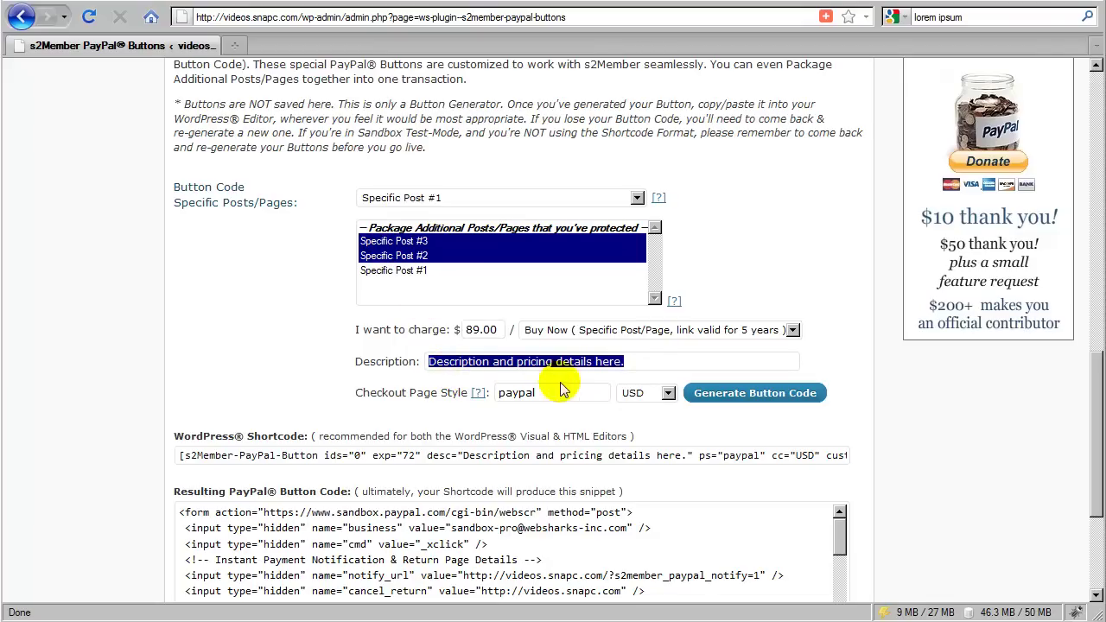
click(636, 361)
drag(636, 361, 423, 363)
click(472, 380)
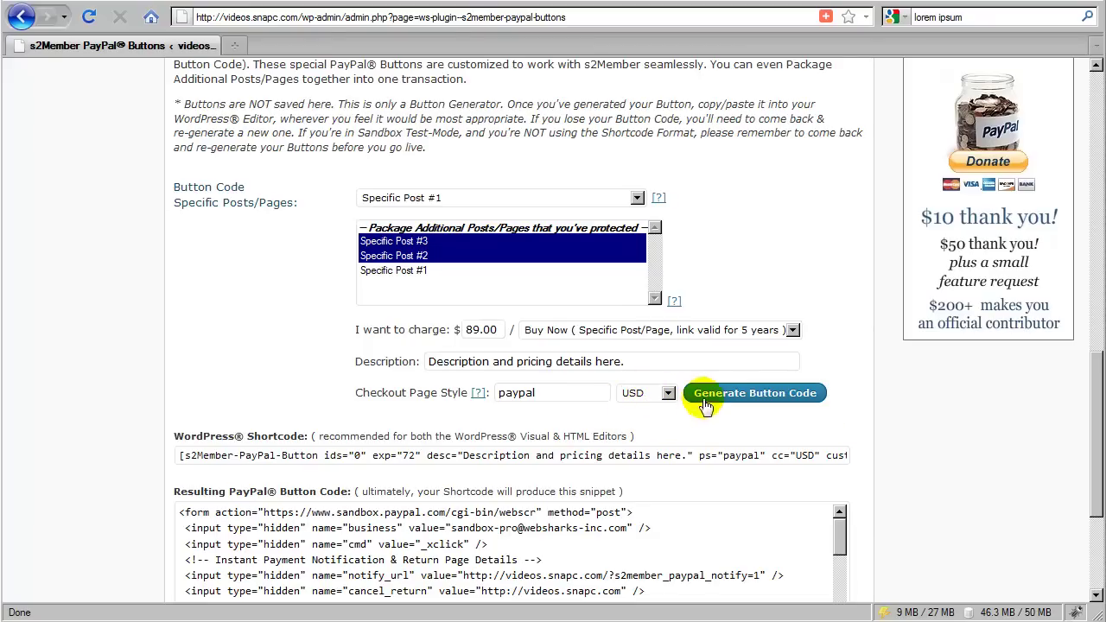
Step: Generate the button code for the three-post package and open its PayPal checkout from the button preview
click(733, 403)
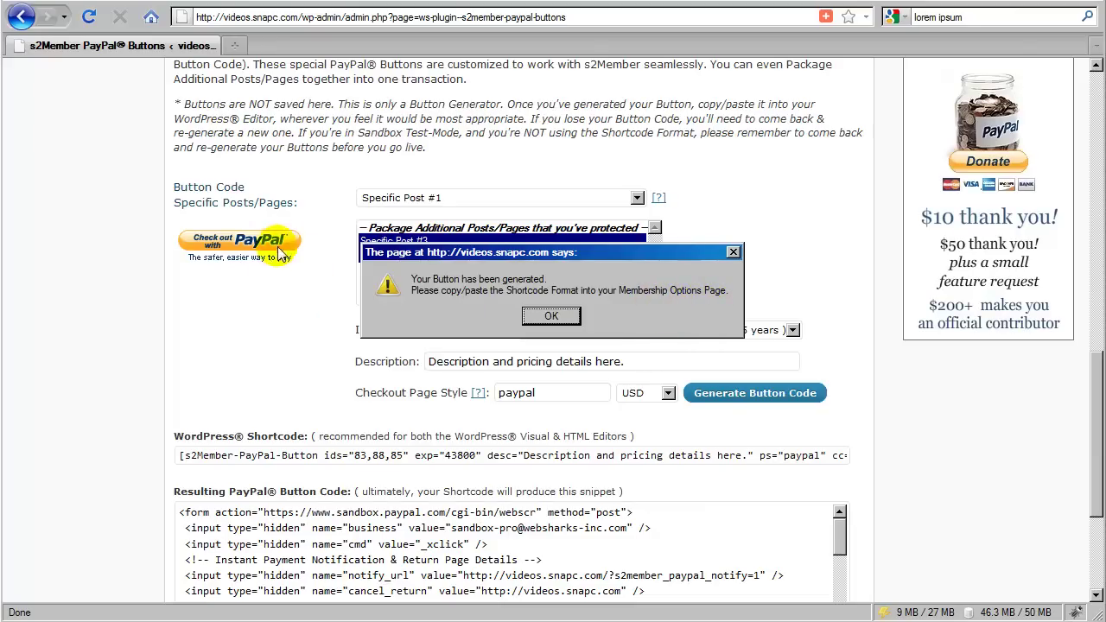
click(550, 316)
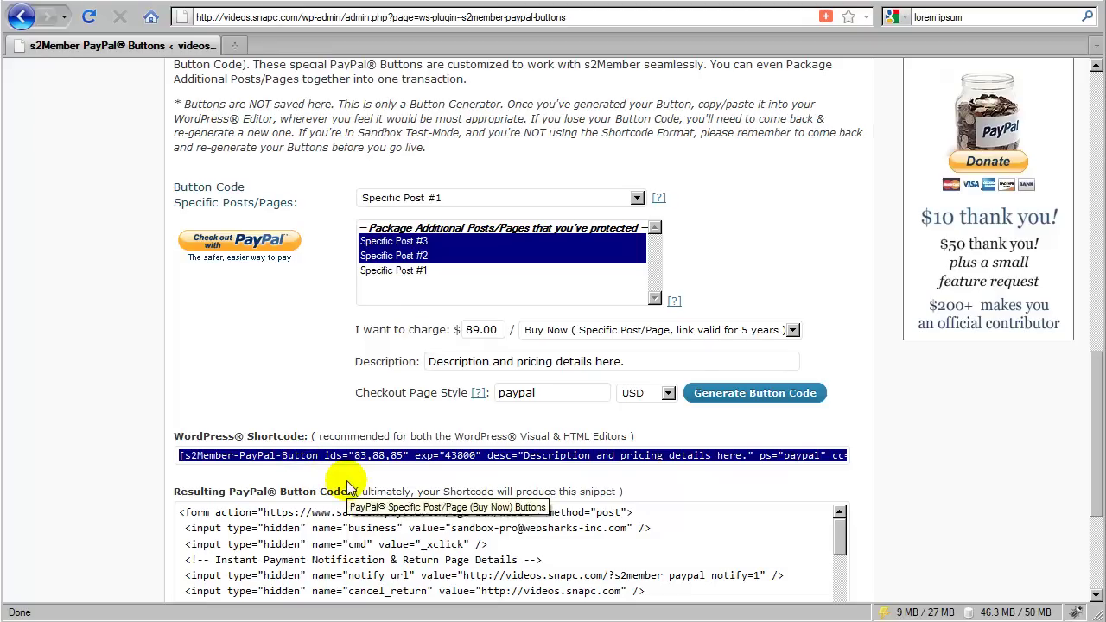
click(255, 250)
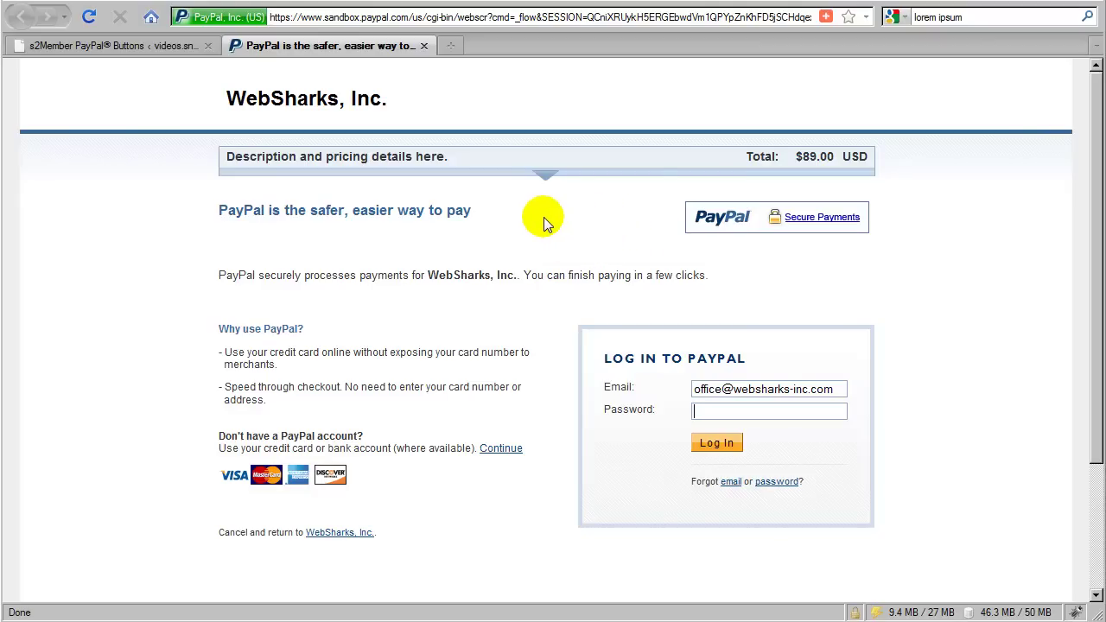
Step: Expand the purchase details on the PayPal checkout page, examine the item number, and collapse them again
click(546, 177)
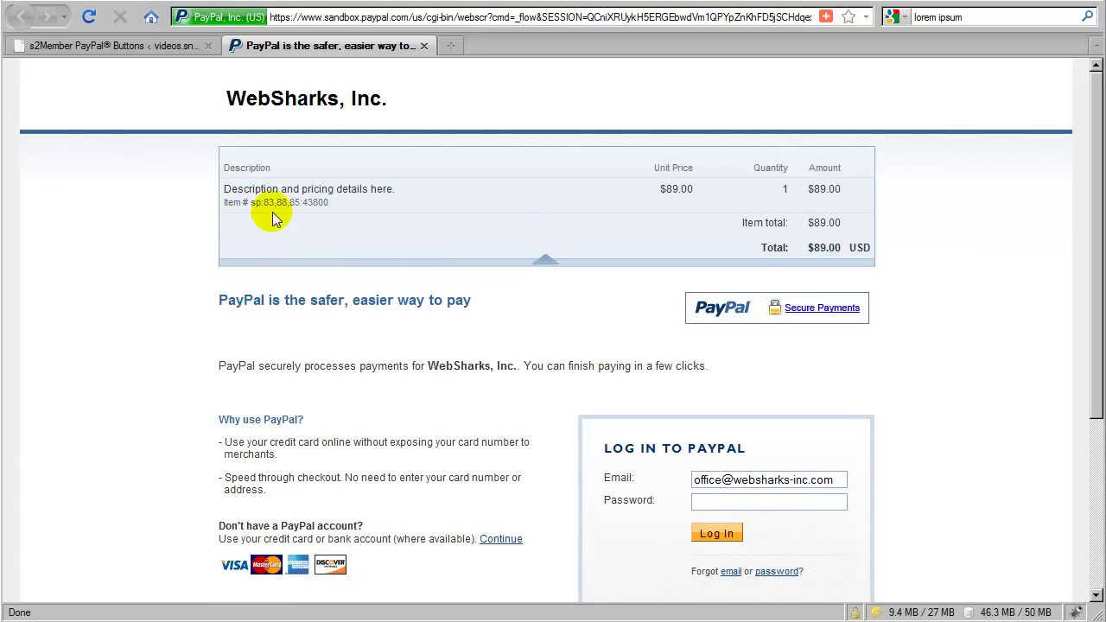
double_click(316, 203)
click(321, 207)
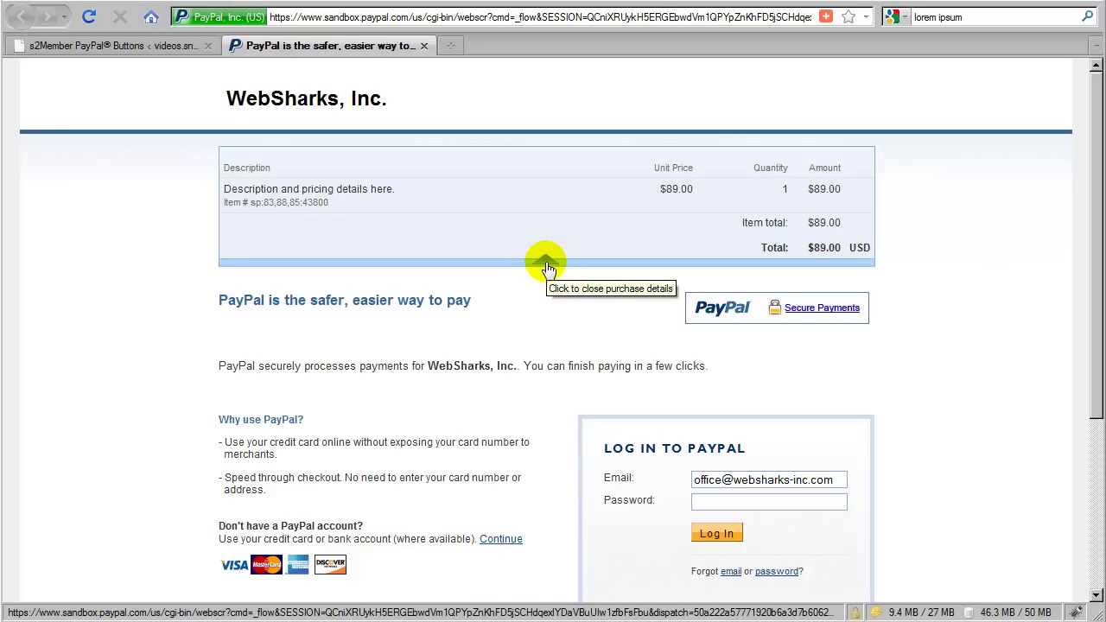
click(548, 267)
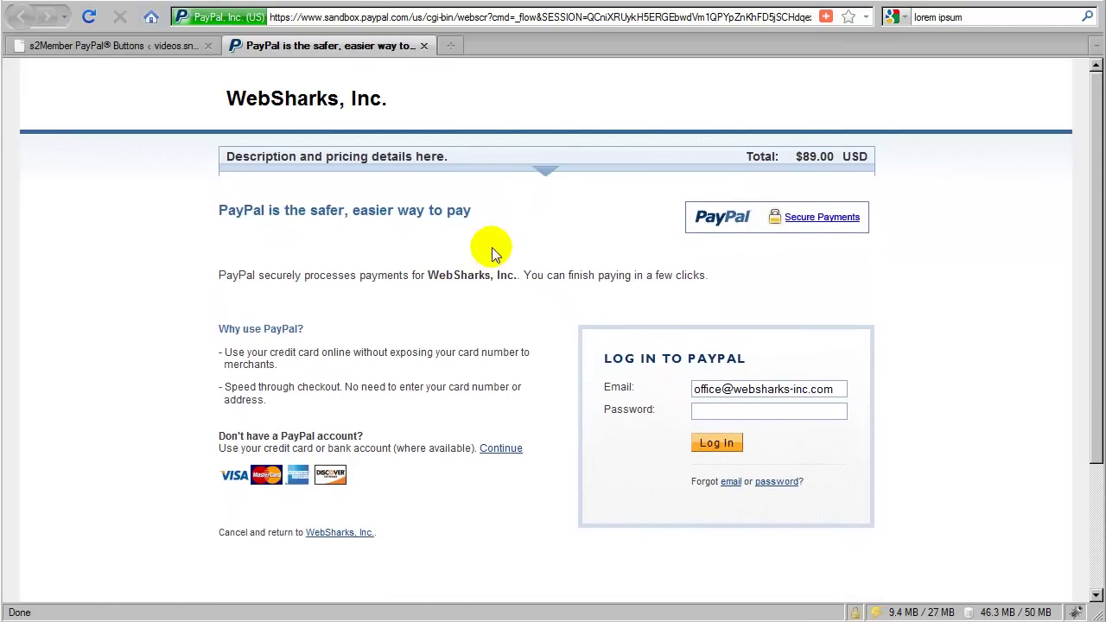
Step: Back in the button generator, clear all packaged additional posts and set the charge to $19.95
click(160, 49)
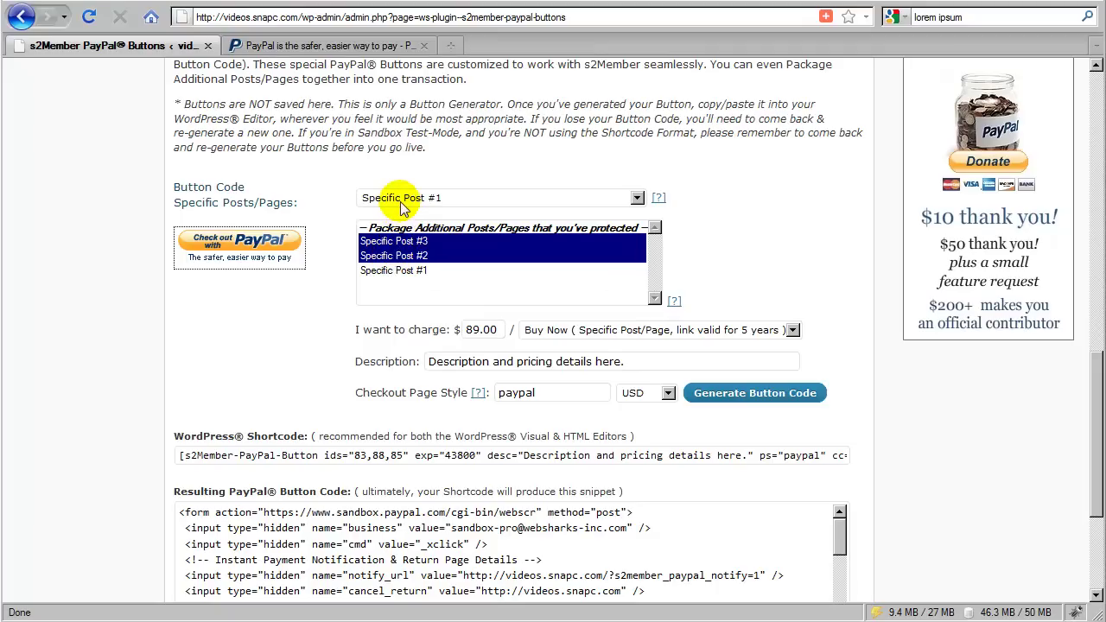
click(393, 272)
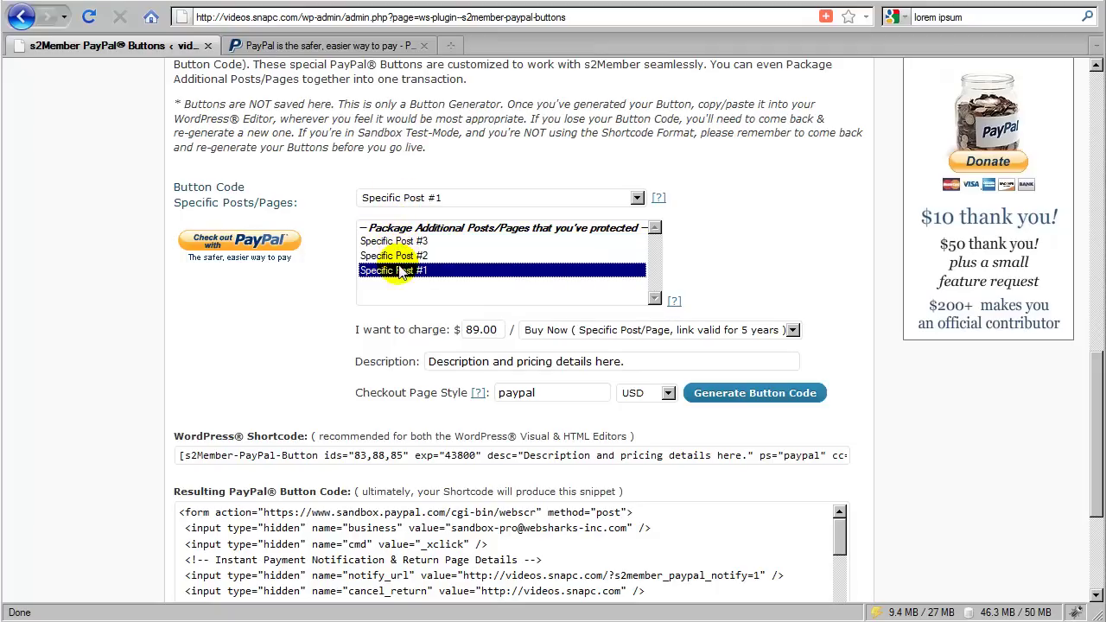
ctrl+click(395, 269)
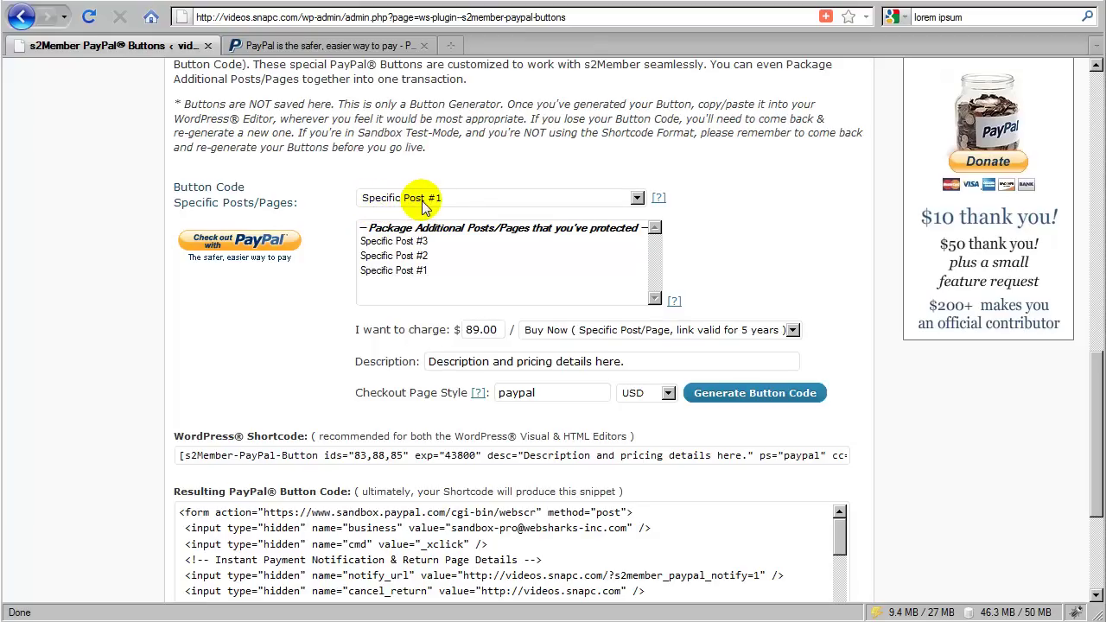
drag(499, 330, 464, 329)
text(19.95)
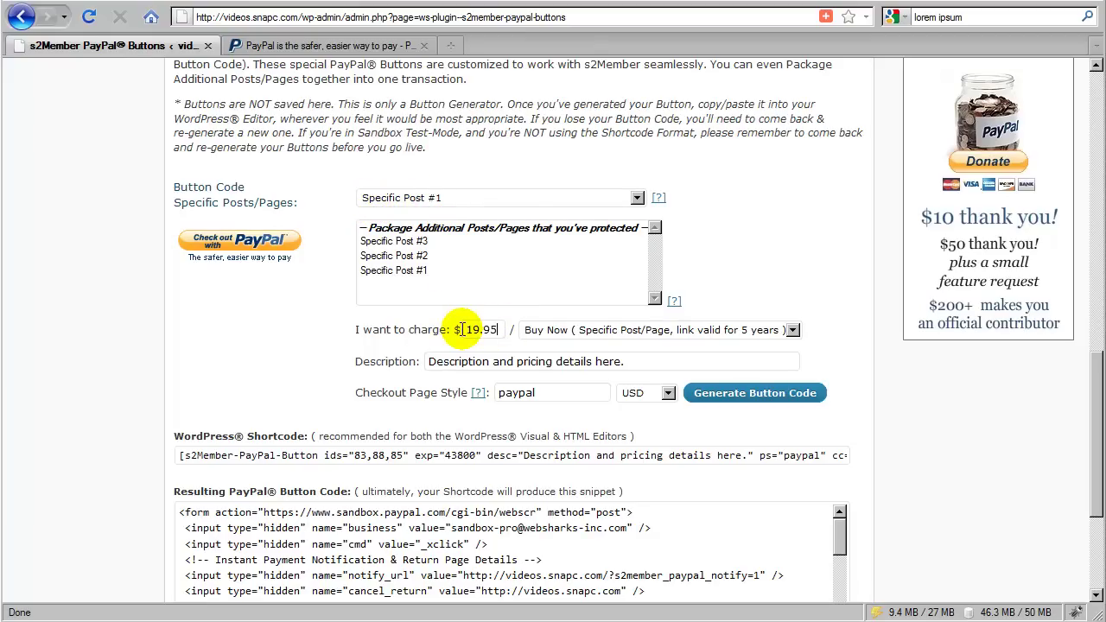
click(516, 340)
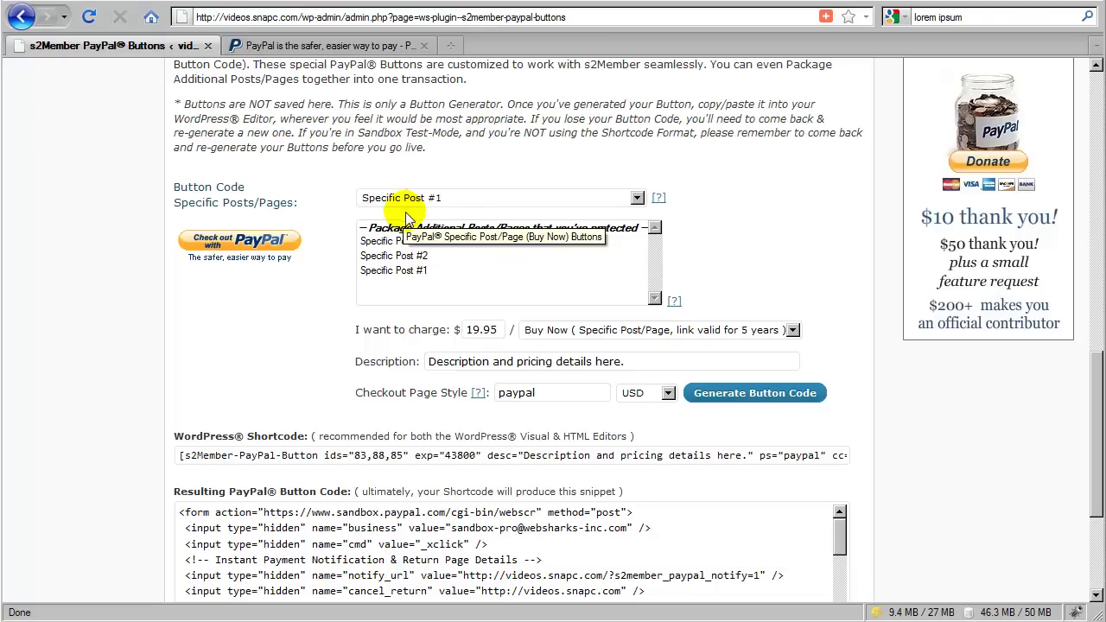
Step: Generate the button code for Specific Post #1 alone and copy the resulting WordPress shortcode
click(766, 408)
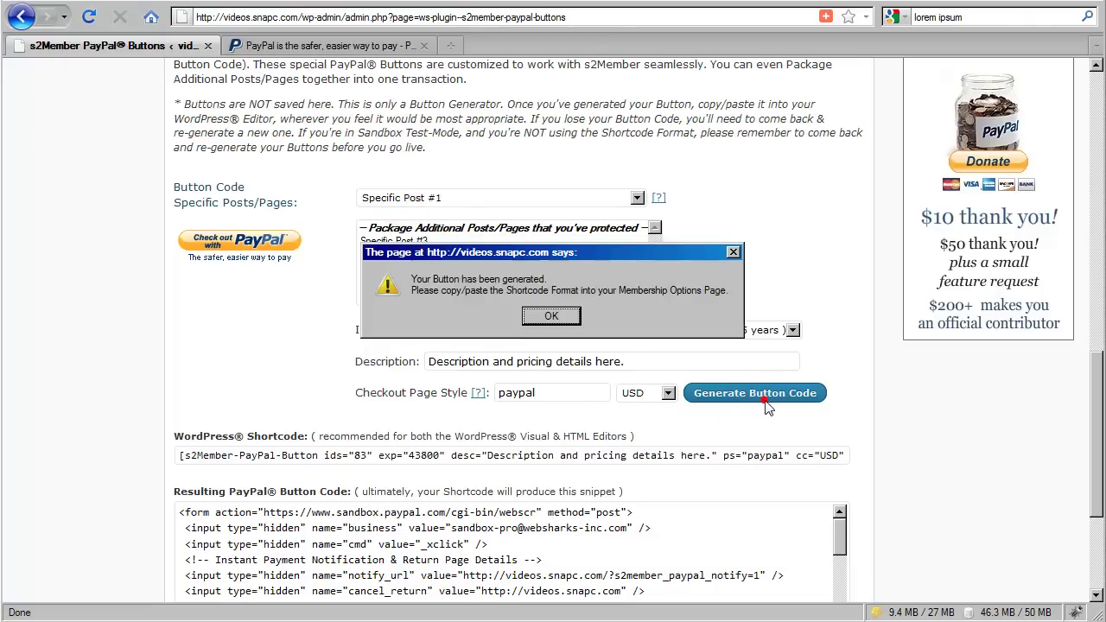
click(561, 320)
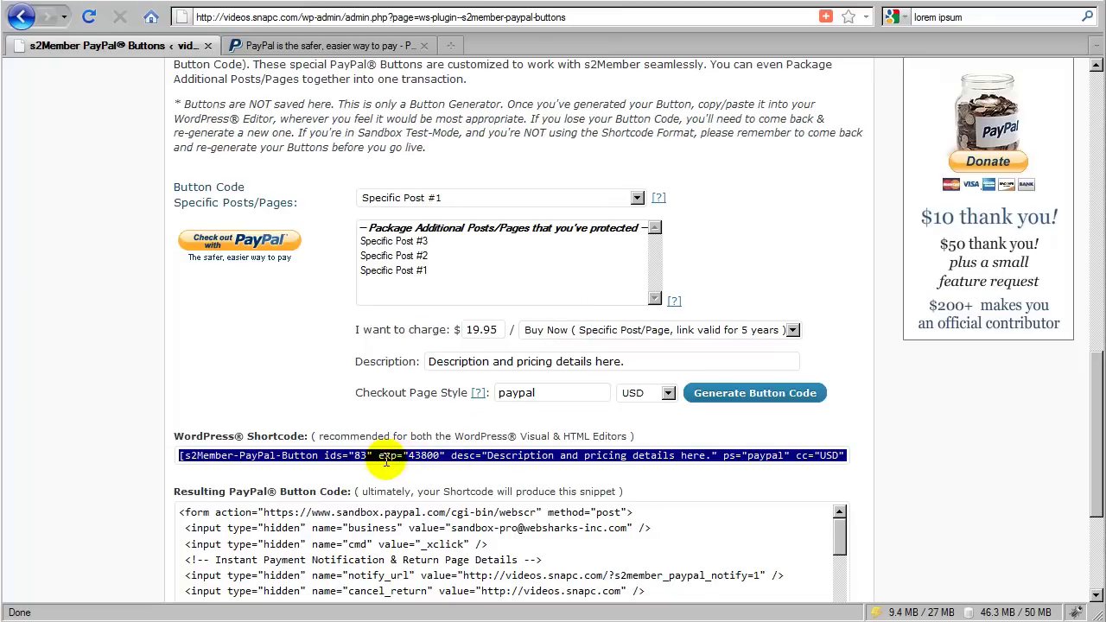
right_click(281, 459)
click(318, 525)
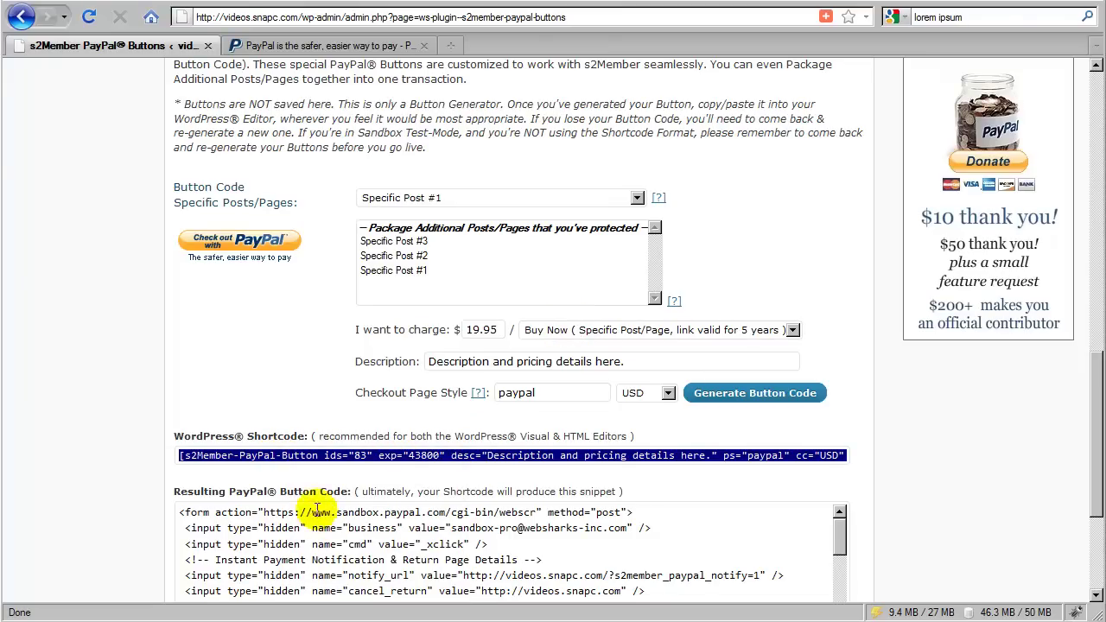
Step: Start a new WordPress page and paste the s2Member PayPal button shortcode into its body
scroll(276, 441, up, 10)
scroll(251, 428, up, 10)
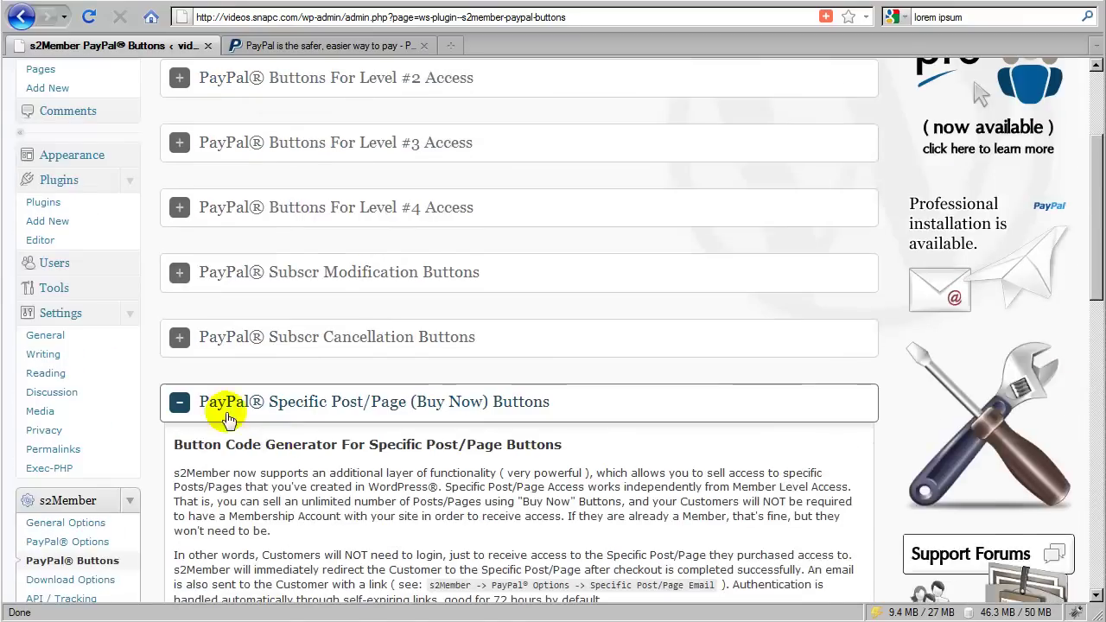
click(52, 286)
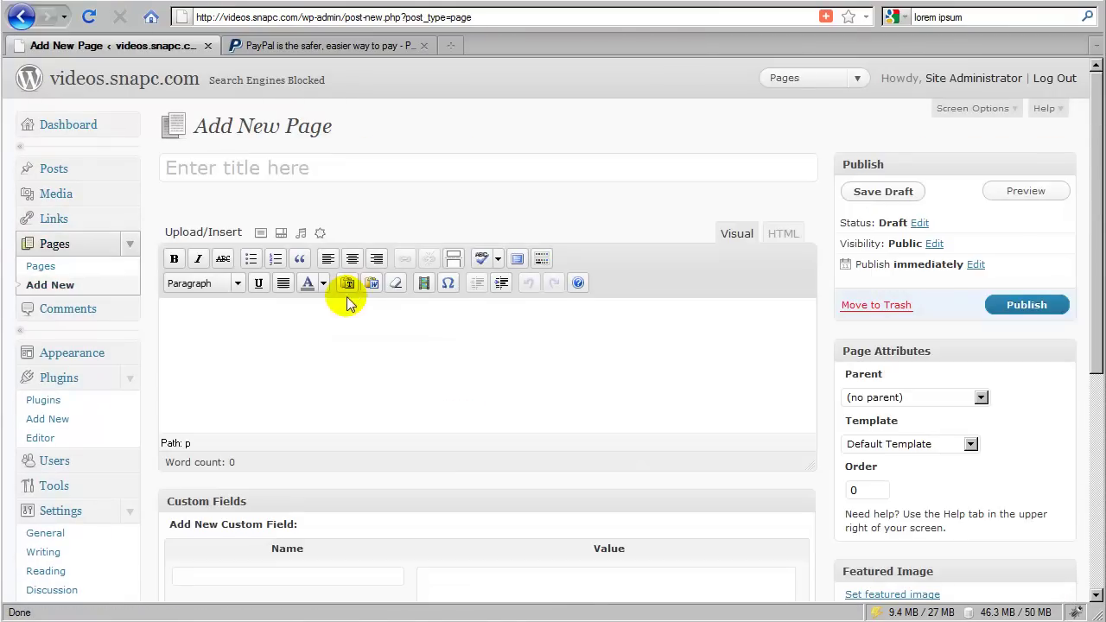
click(292, 329)
right_click(291, 328)
click(322, 408)
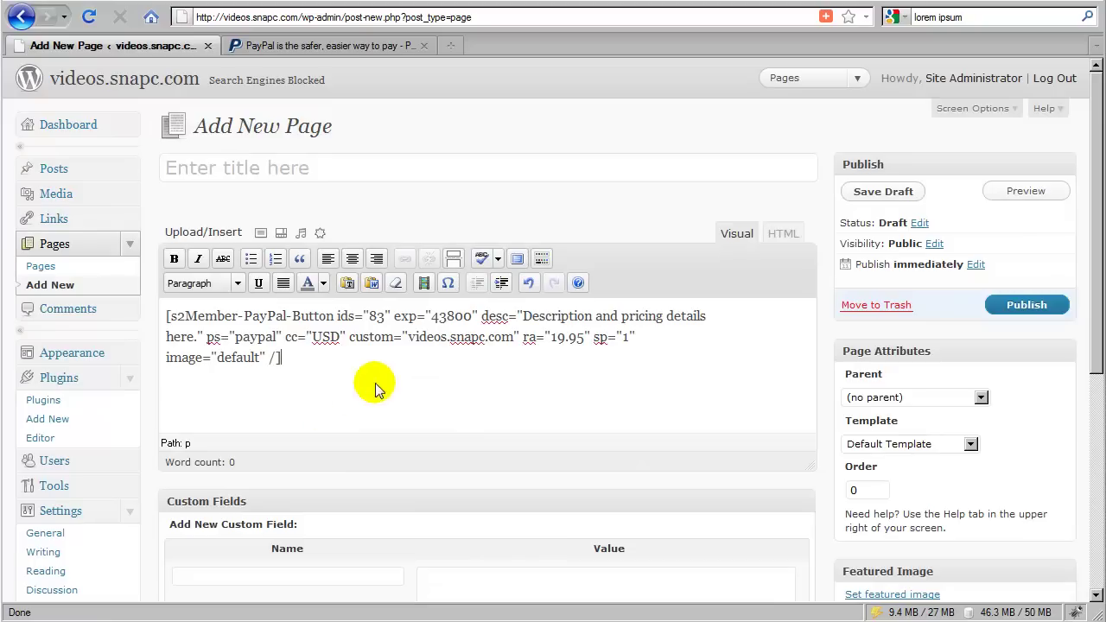